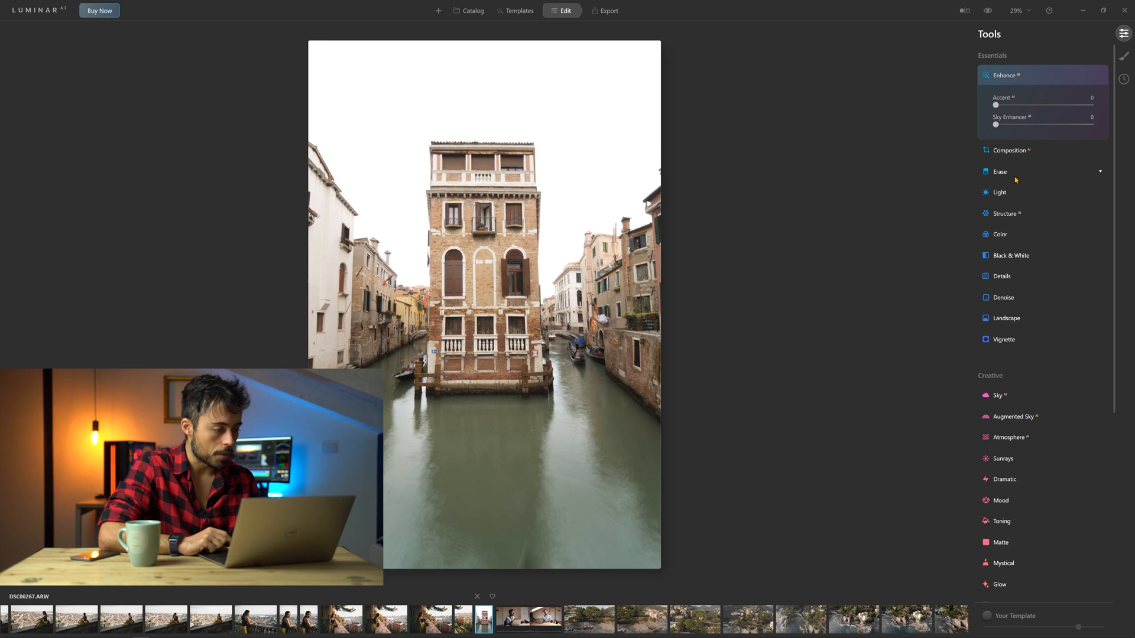
Step: Correct the building's perspective with a Vertical transform of -11 and Aspect of -41, and trim the photo's right edge slightly
left_click(1011, 151)
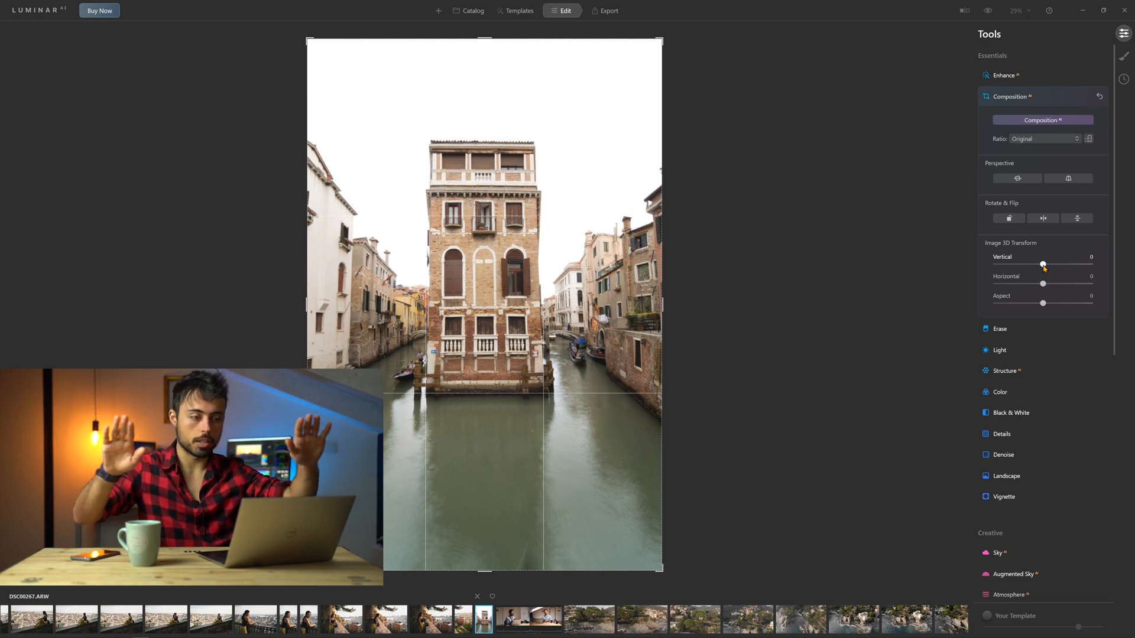
left_click_drag(1044, 265, 1039, 268)
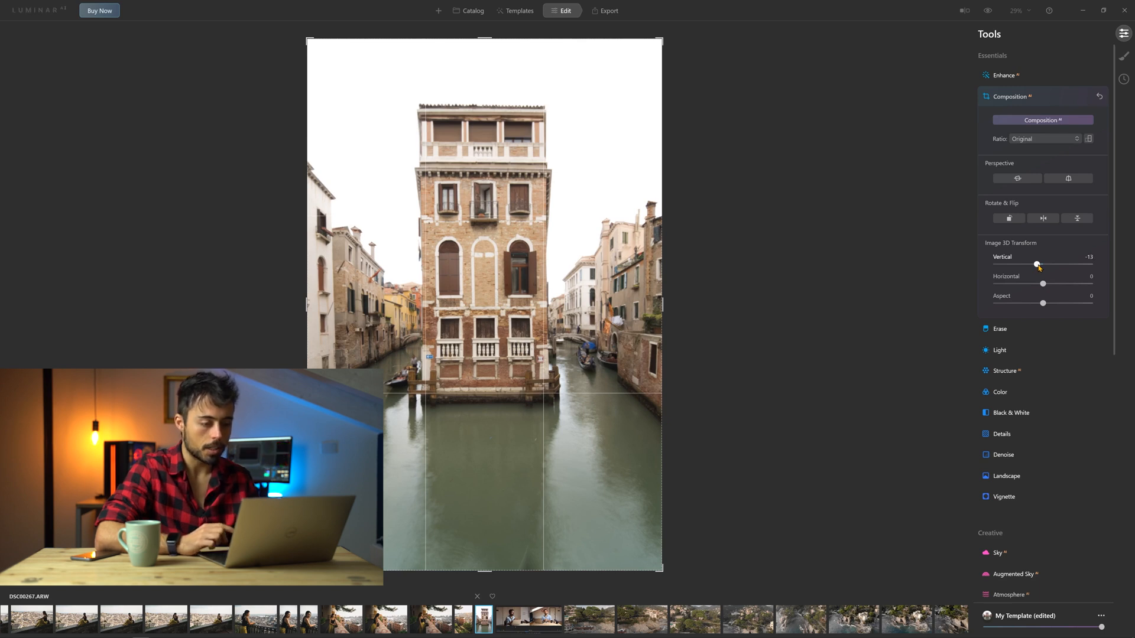
left_click_drag(1038, 266, 1040, 266)
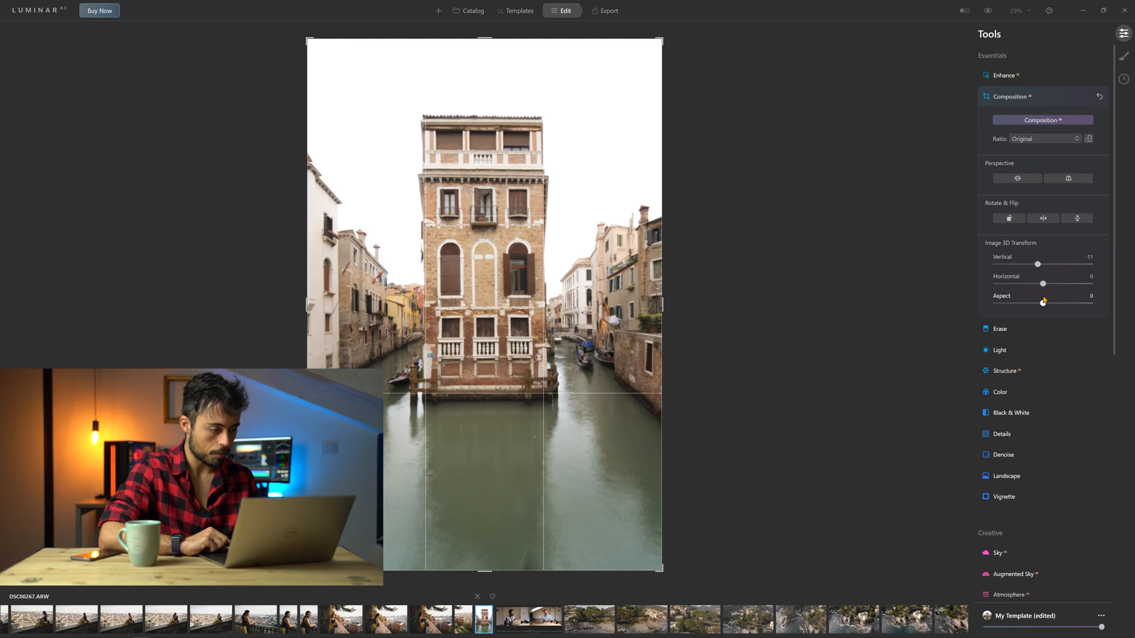
left_click_drag(1043, 301, 1025, 302)
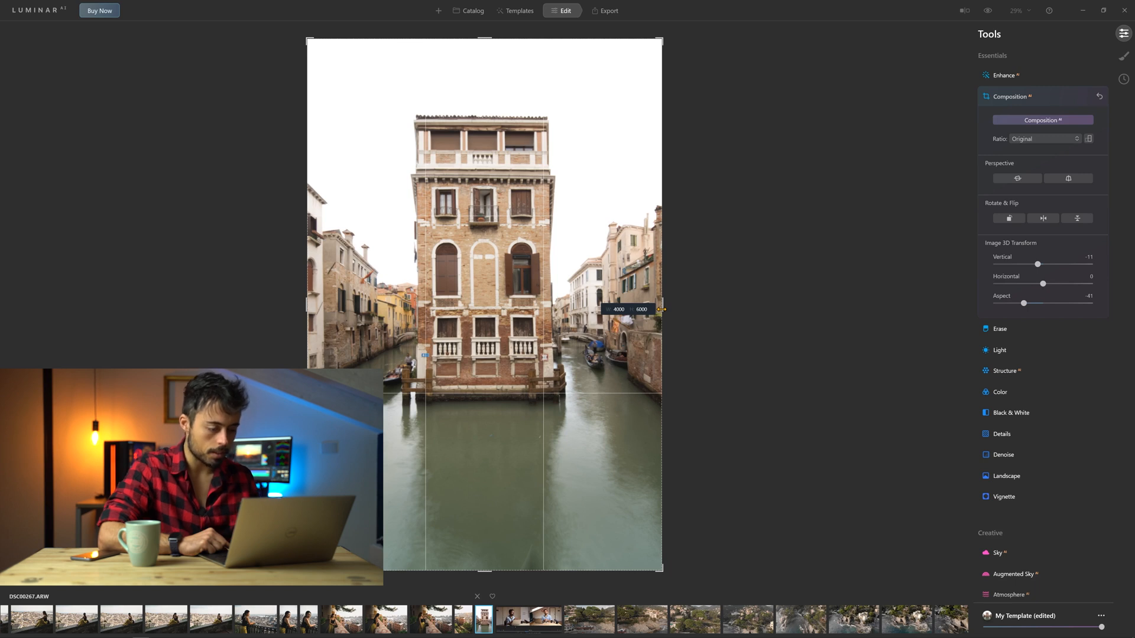
left_click_drag(662, 309, 660, 308)
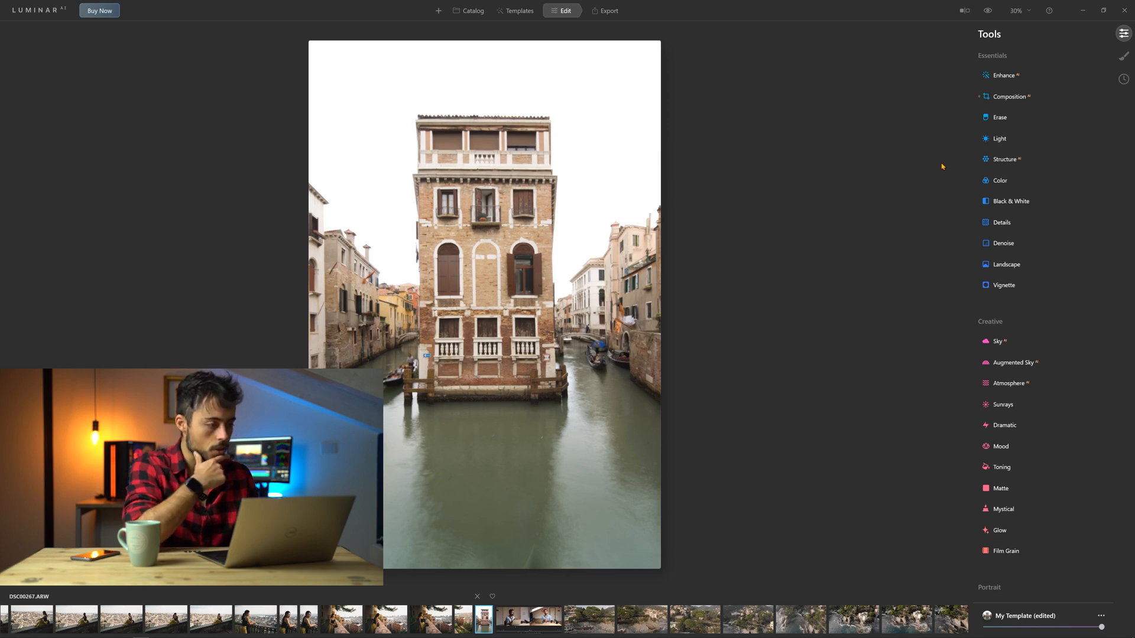
Step: Enhance the photo by setting Accent AI to 27
left_click(1003, 75)
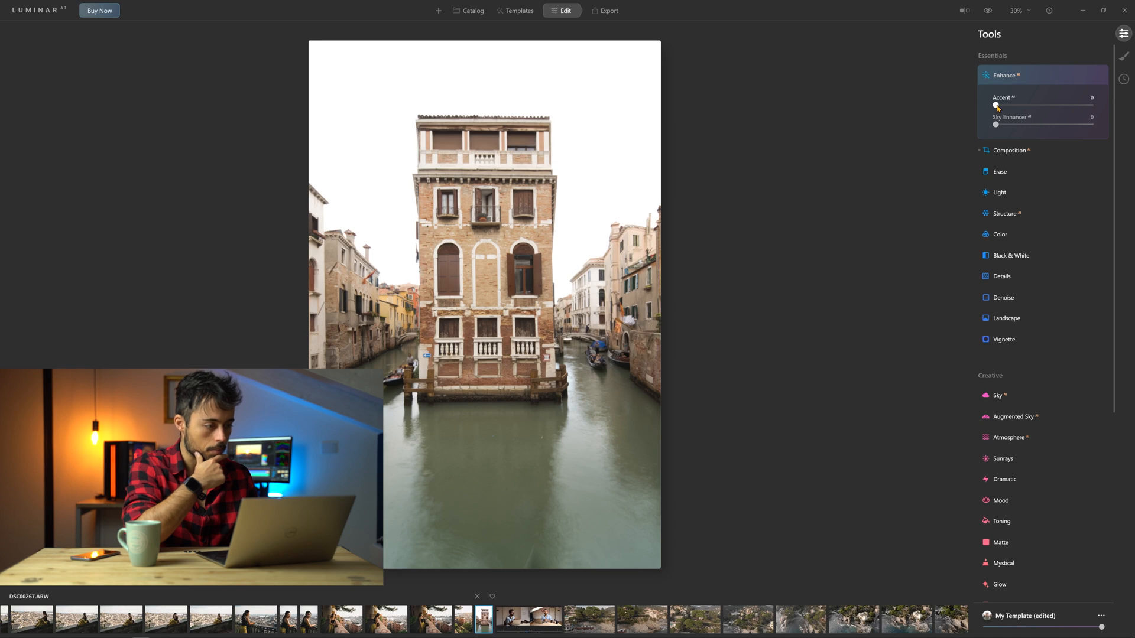
left_click_drag(998, 107, 1018, 107)
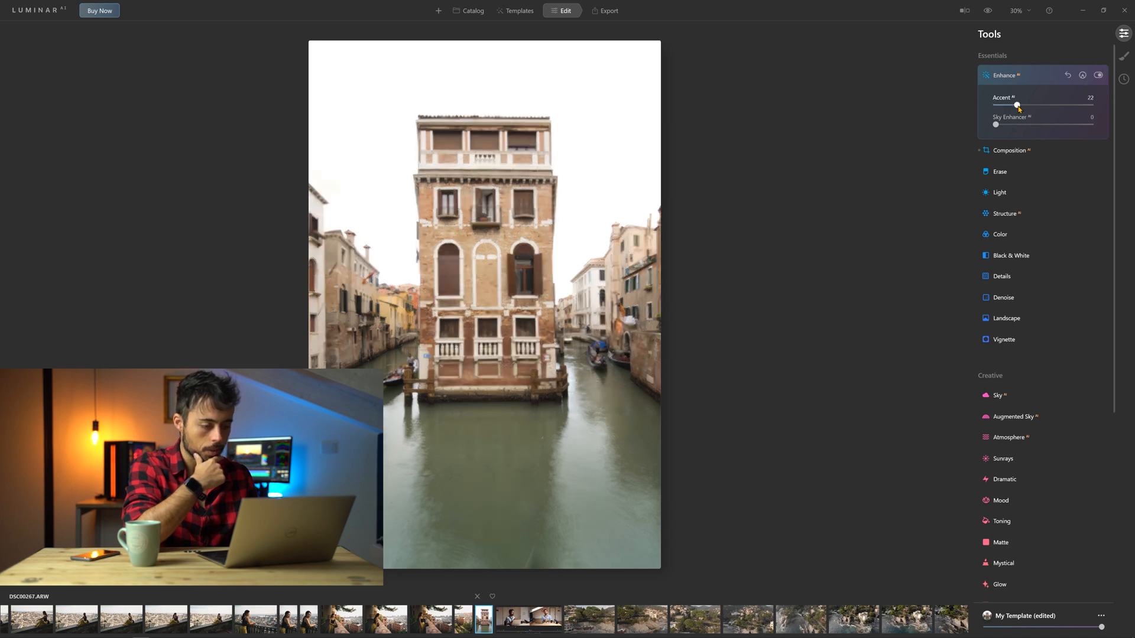
left_click_drag(1020, 109, 1023, 106)
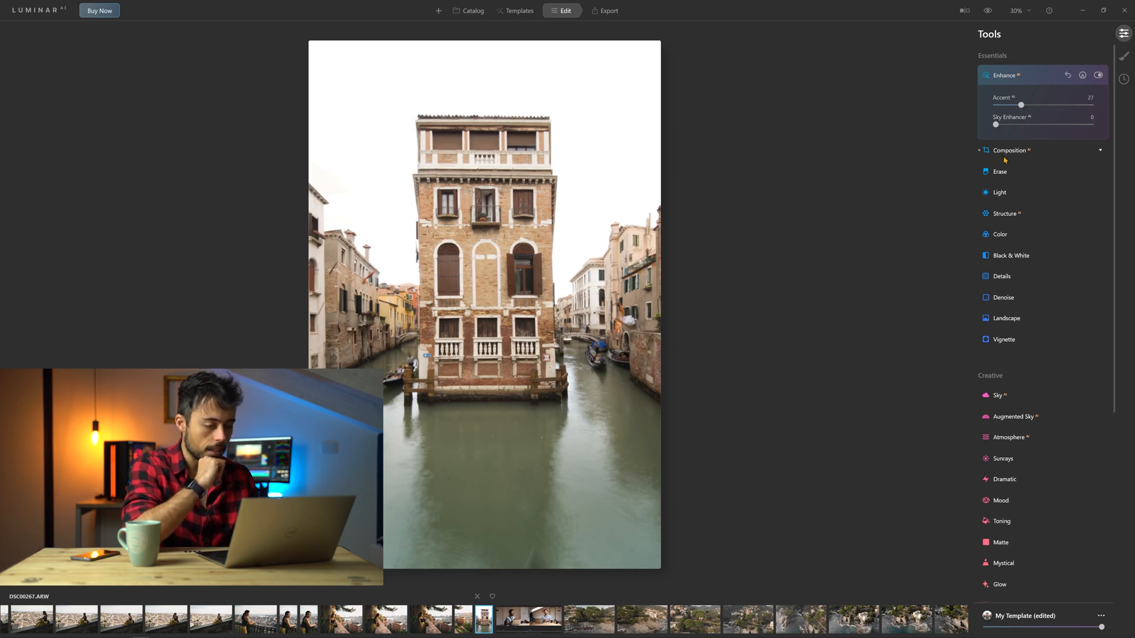
Step: Adjust the photo's light with Smart Contrast 21, Highlights -25 and Shadows -24
left_click(1007, 193)
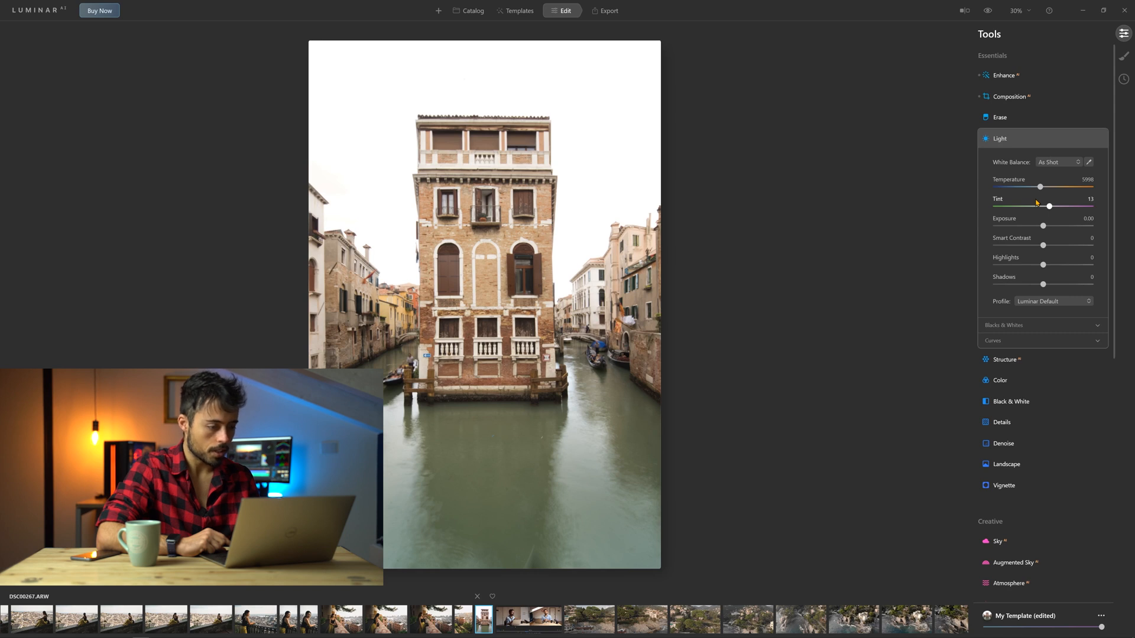
left_click_drag(1043, 246, 1048, 248)
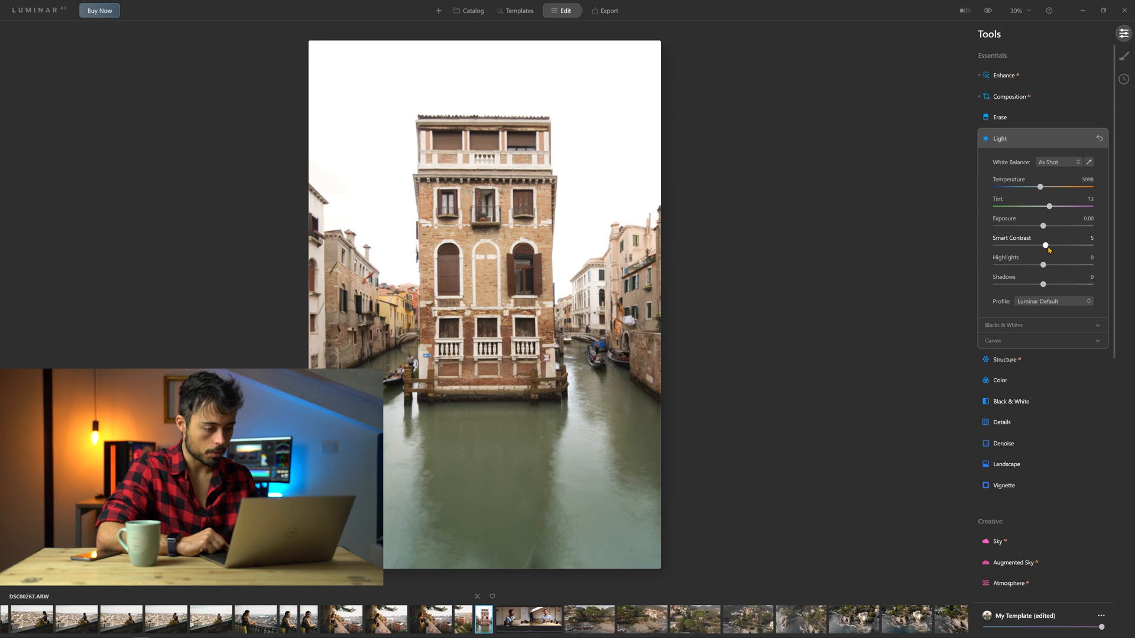
left_click_drag(1048, 250, 1056, 249)
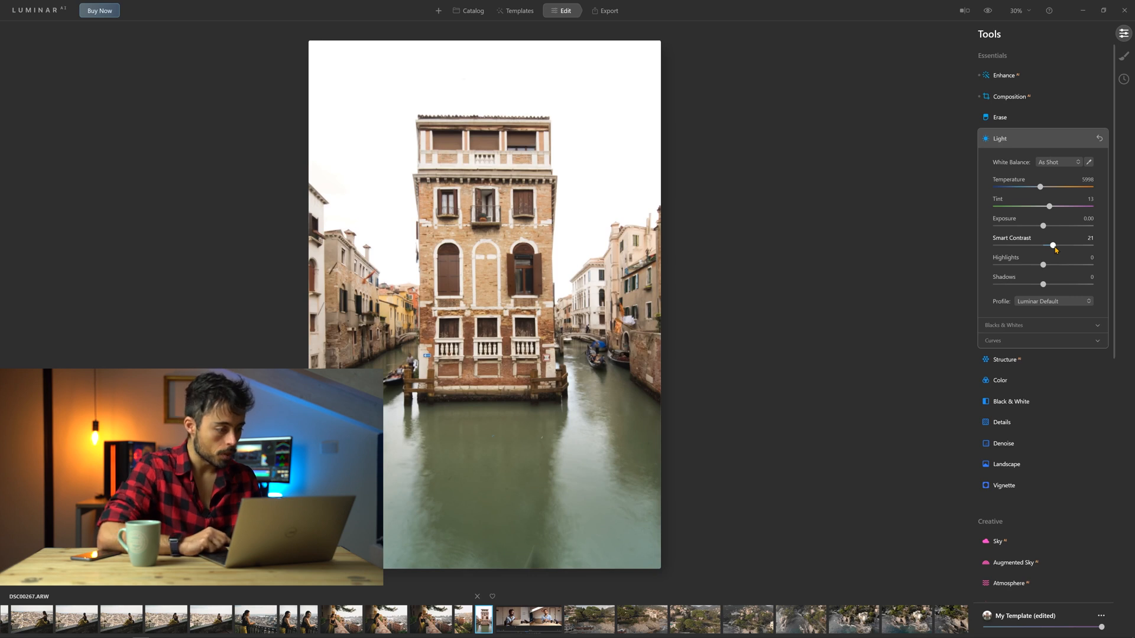
left_click_drag(1043, 265, 1032, 266)
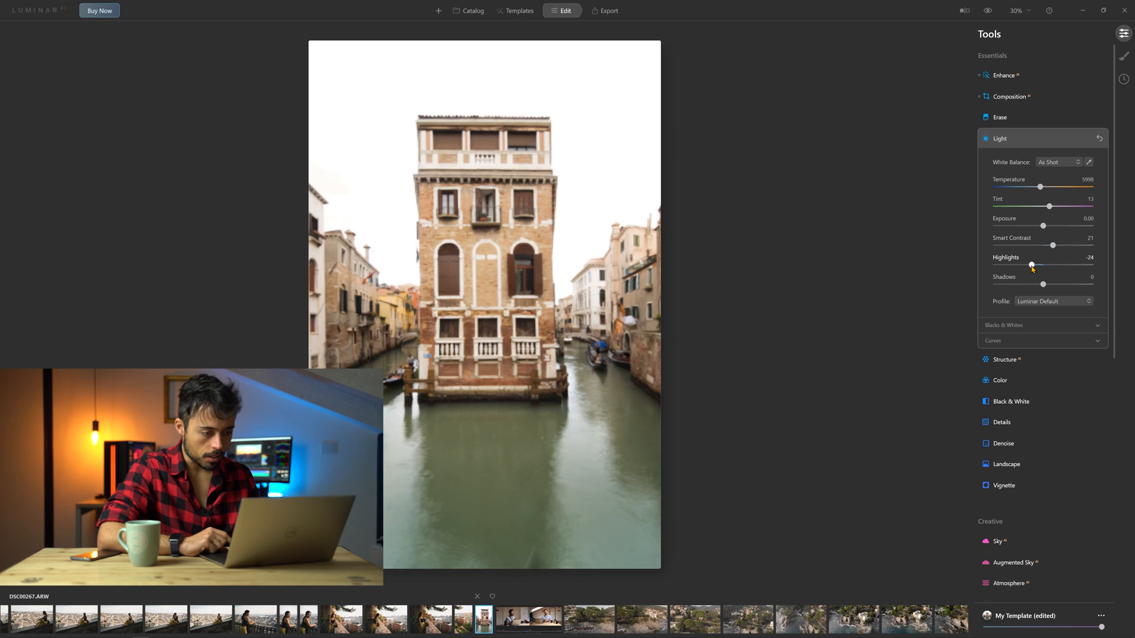
left_click_drag(1032, 266, 1031, 266)
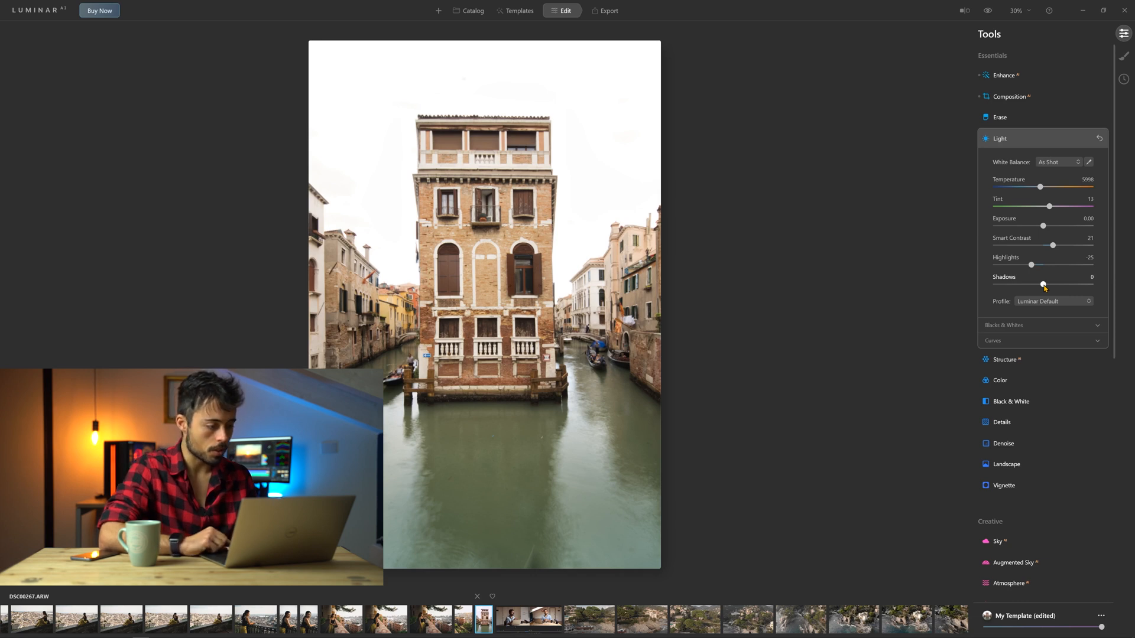
left_click_drag(1044, 288, 1036, 288)
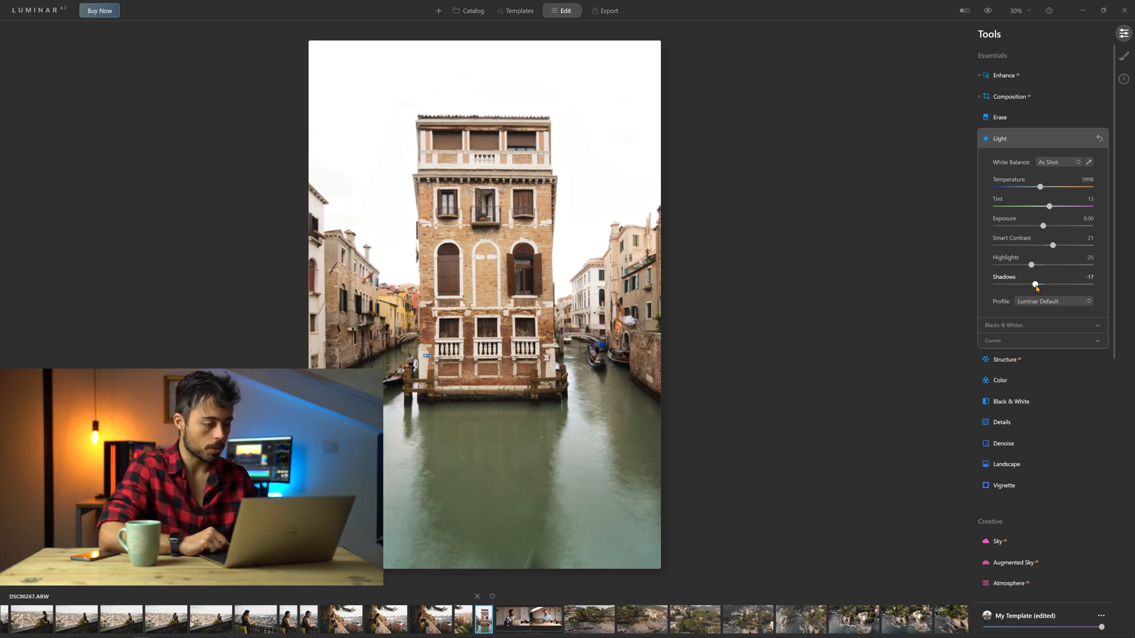
left_click_drag(1036, 286, 1033, 286)
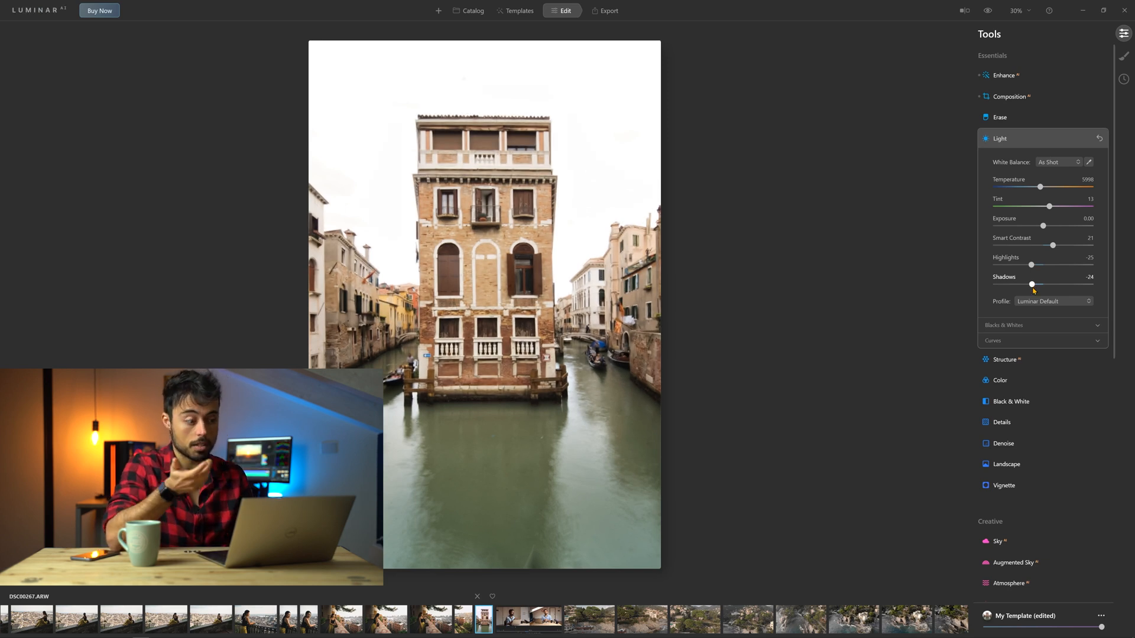
Step: Add contrast with the overall tone curve by lowering its shadow point and lifting its highlight point slightly
left_click(1082, 334)
left_click_drag(1114, 315, 1114, 345)
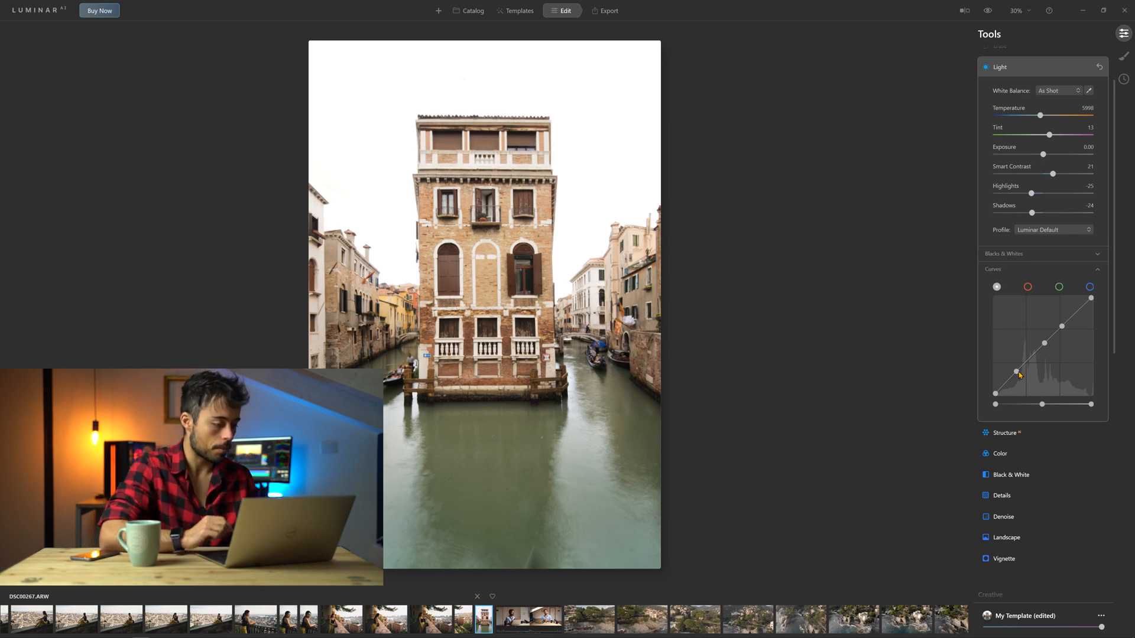
left_click_drag(1019, 374, 1021, 373)
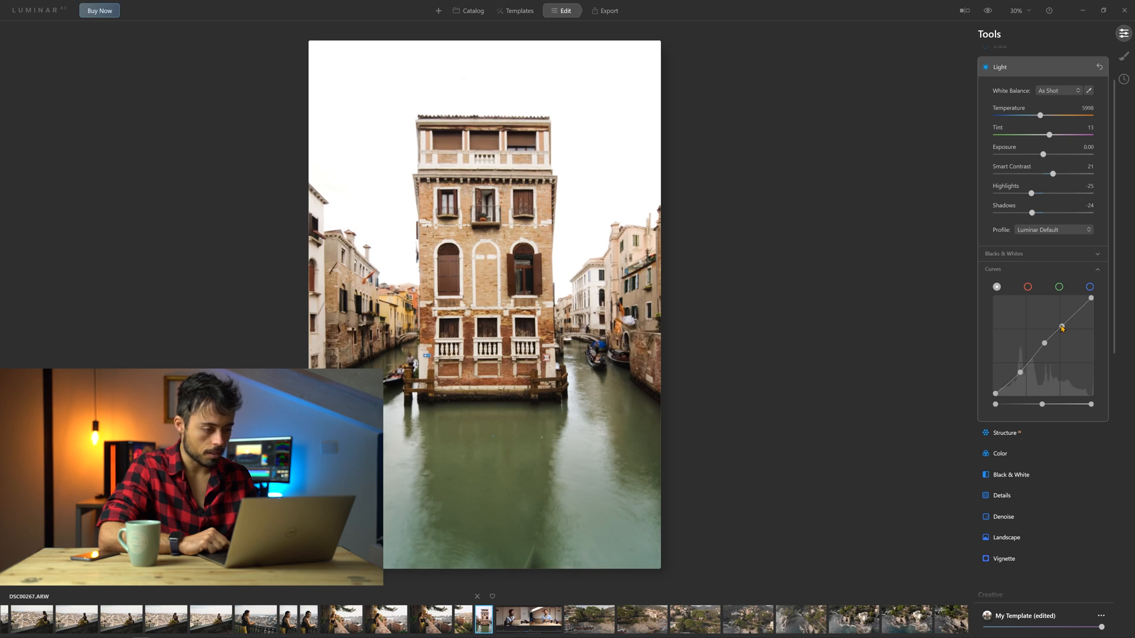
left_click_drag(1062, 328, 1067, 323)
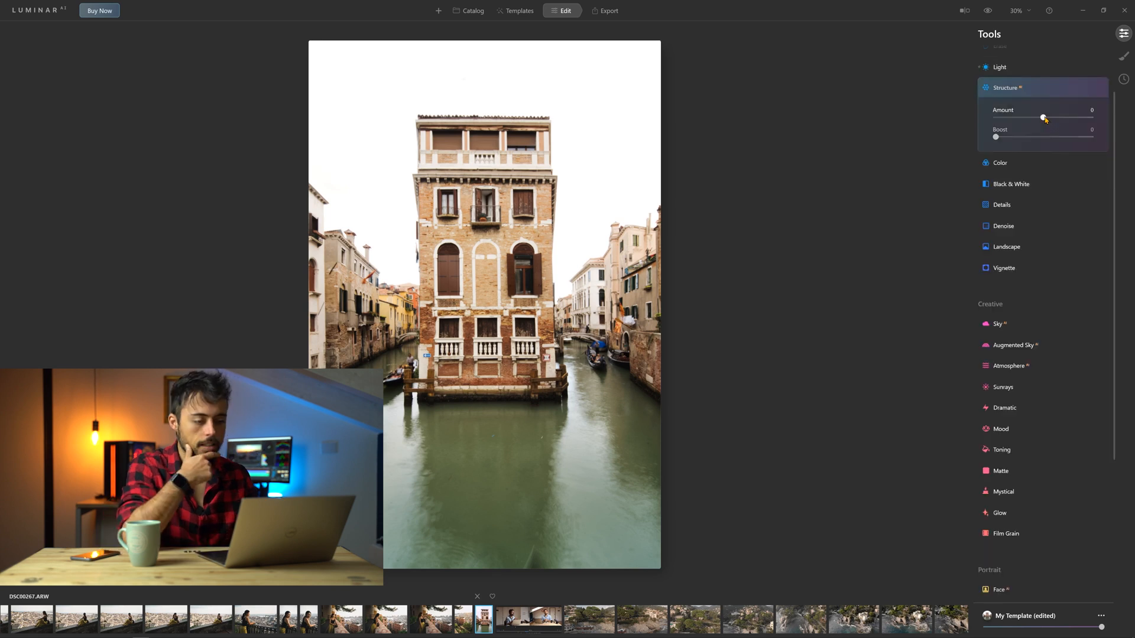
Step: Bring out texture with Structure AI, using an Amount of 19 and a Boost of 4
left_click_drag(1043, 118, 1053, 118)
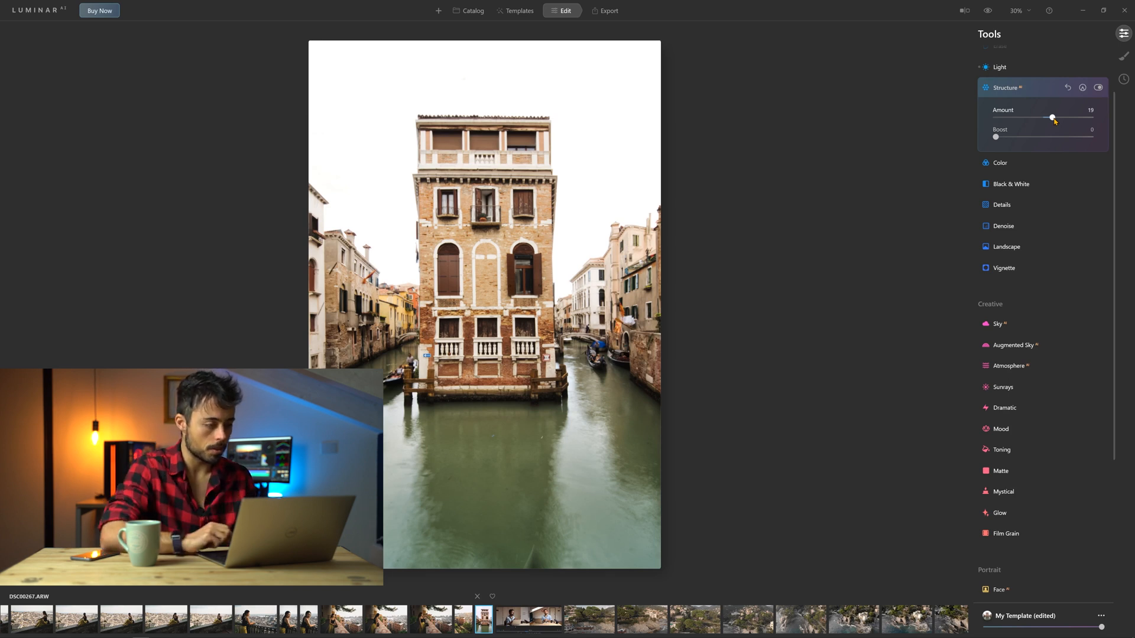
left_click_drag(996, 137, 999, 136)
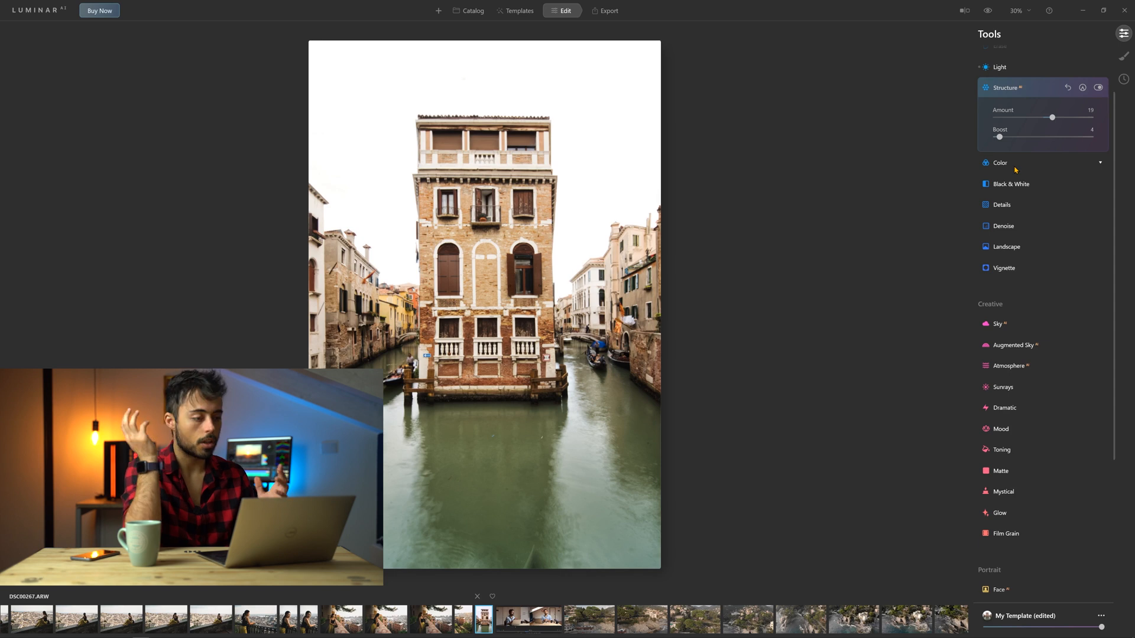
Step: Try Blue Sky 1 and Bright Blue Sky 1 as replacement skies, and settle on Blue Sky 3
left_click(1017, 330)
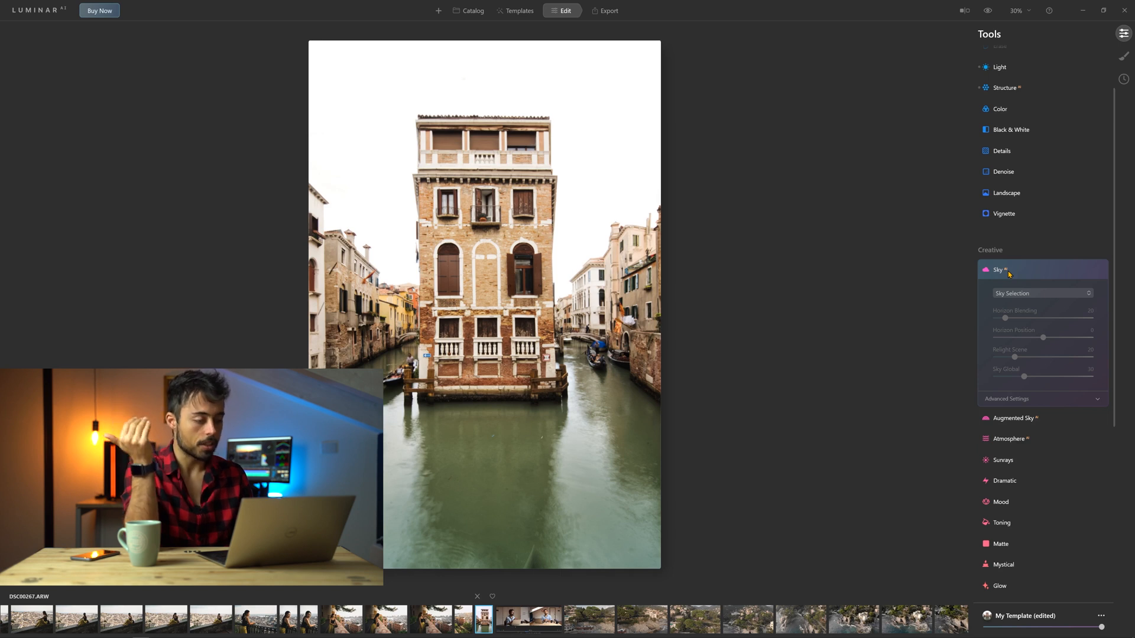
scroll(1009, 274, "down", 1)
left_click(1028, 265)
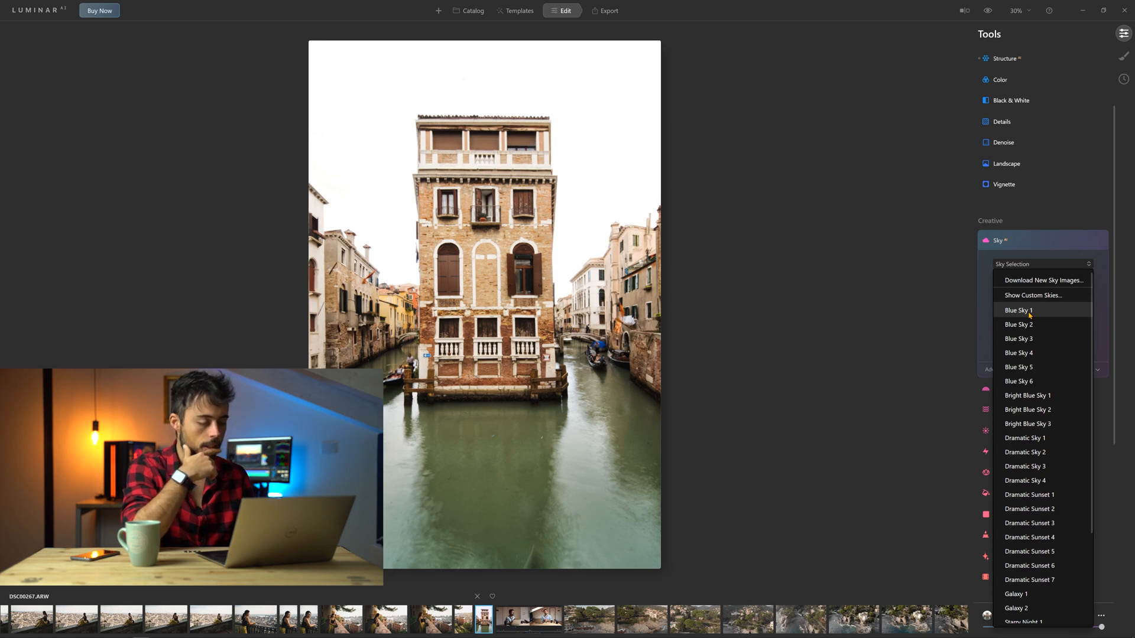
left_click(1029, 310)
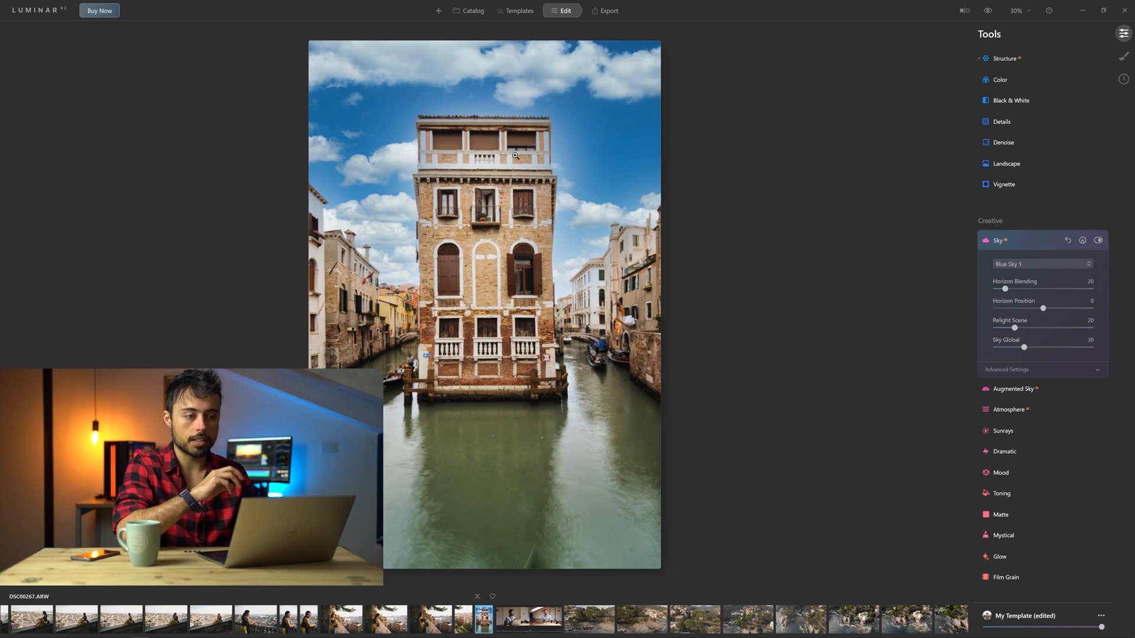
left_click(1043, 264)
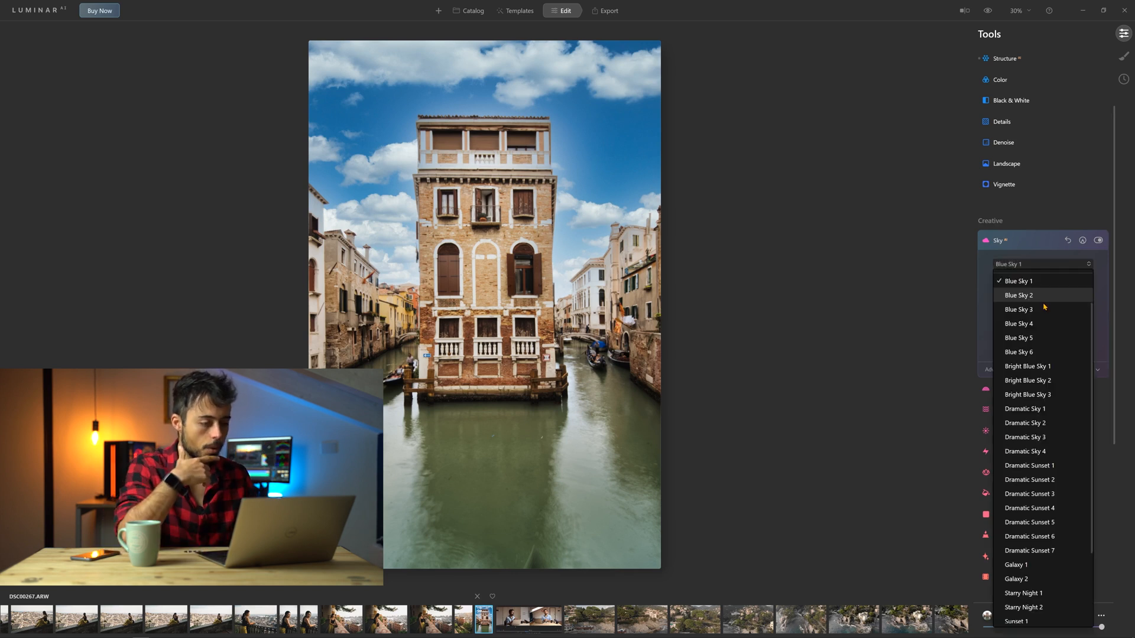
left_click(1034, 368)
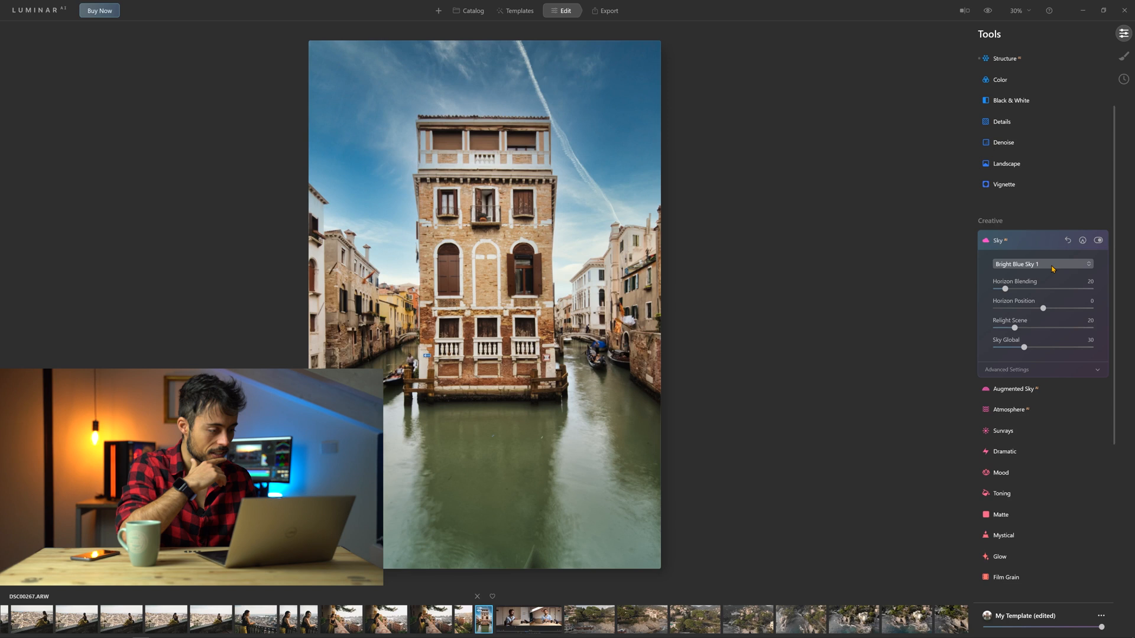
left_click(1038, 384)
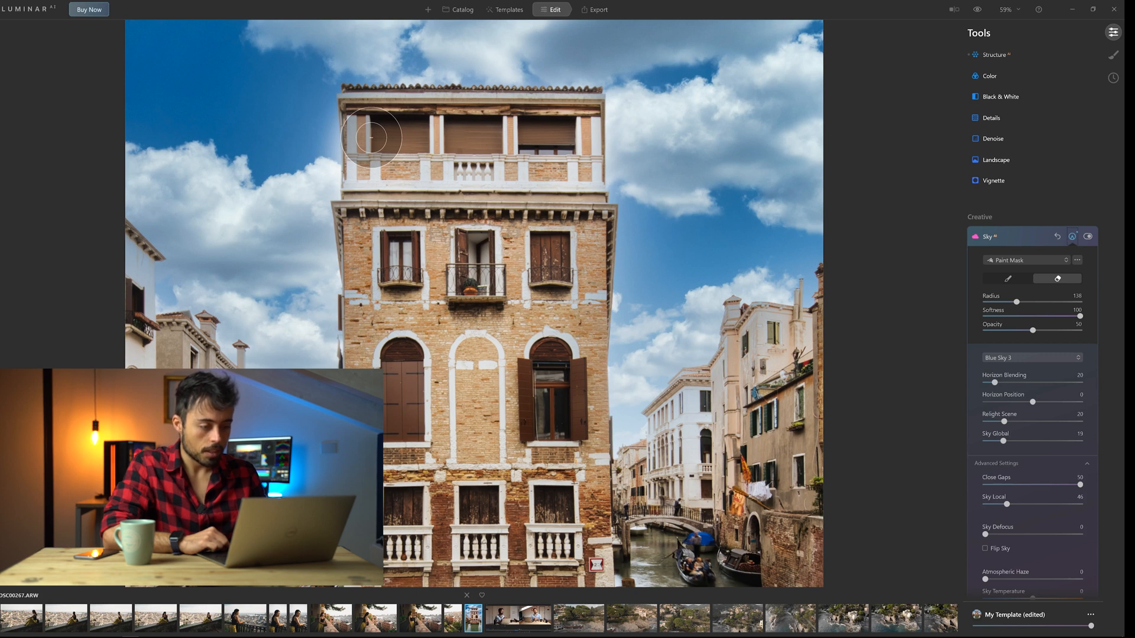
Step: Erase the sky effect from the central building's facade in the paint mask, with a soft brush at 50 opacity and radius 138 to 242
mouse_move(372, 137)
left_mouse_down()
mouse_move(377, 160)
mouse_move(422, 129)
left_mouse_up()
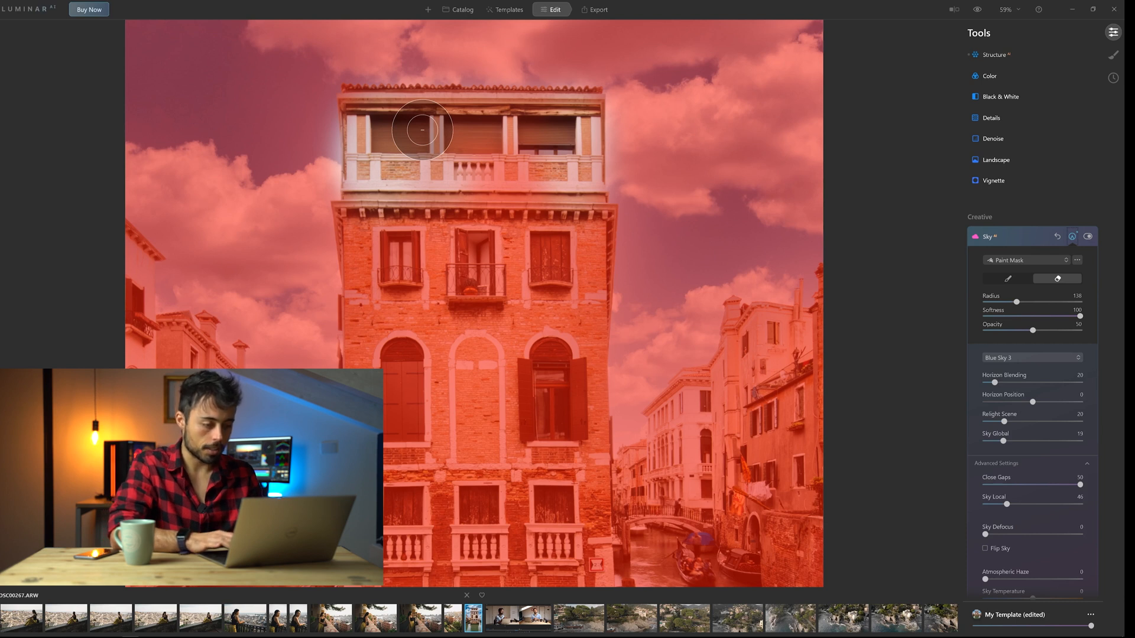
left_click_drag(423, 130, 550, 325)
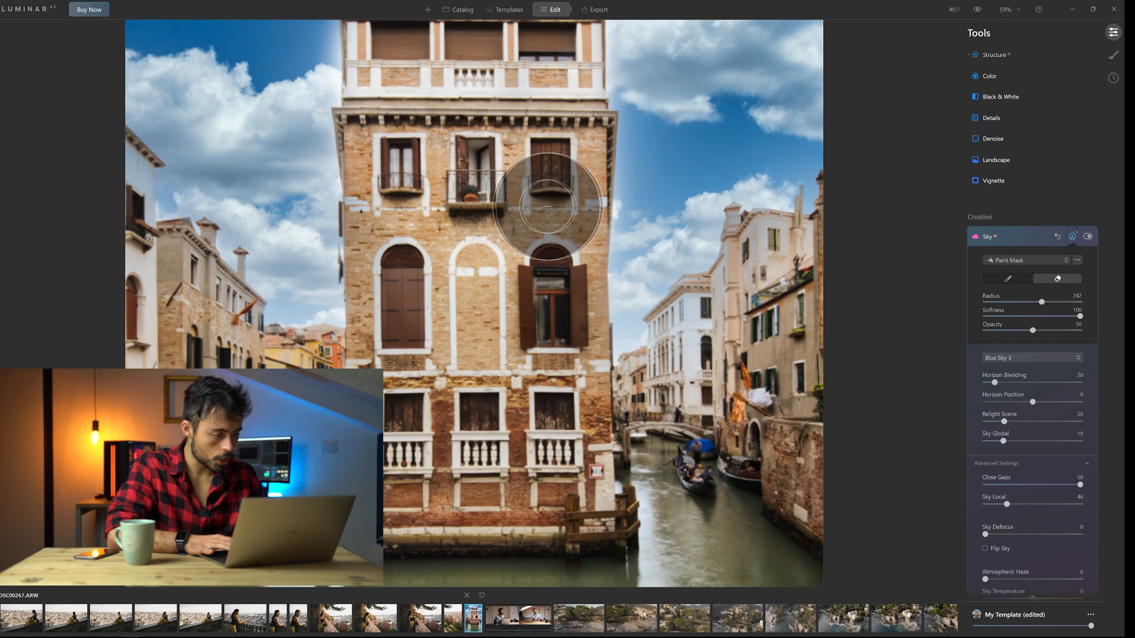
scroll(714, 264, "up", 6)
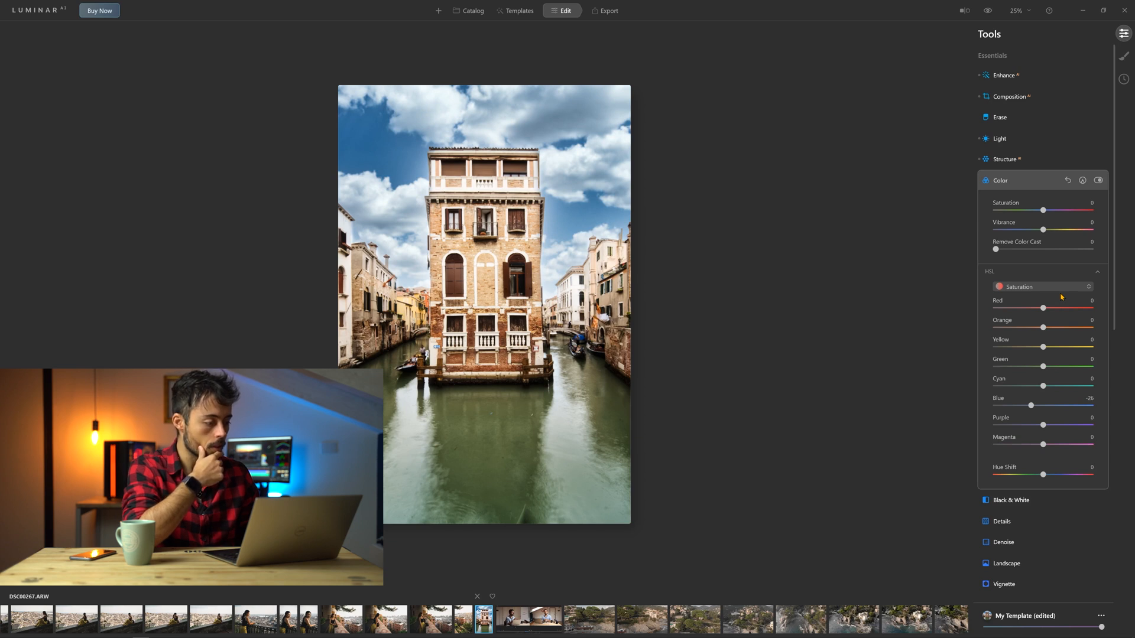
Step: Set the HSL hue of Orange to -1 and of Yellow to 99
left_click_drag(1044, 328, 1049, 328)
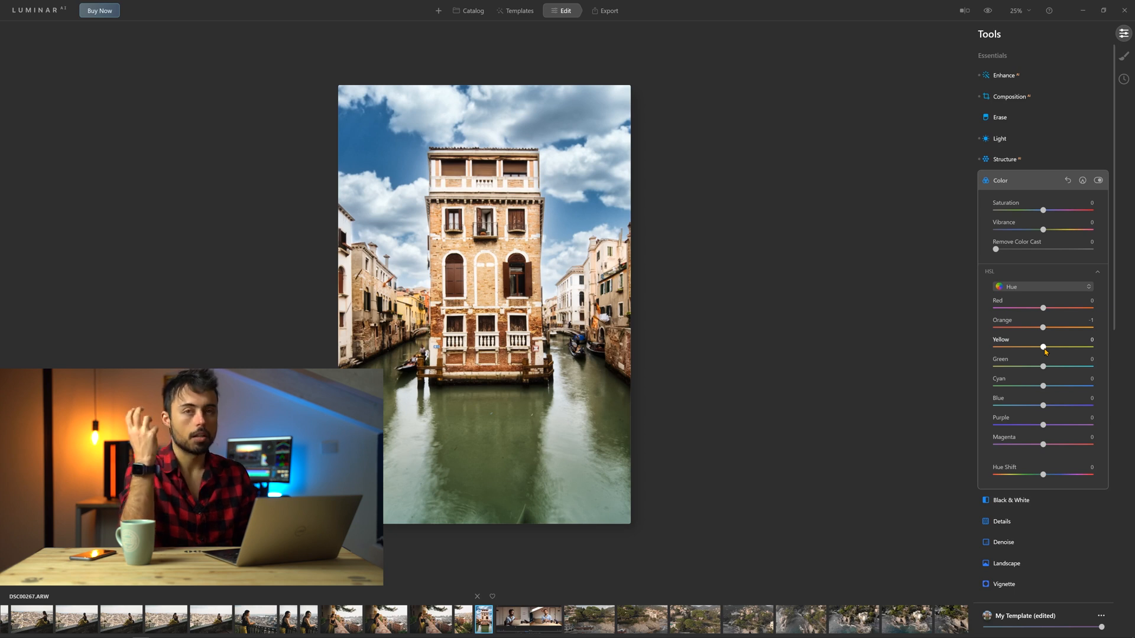
left_click_drag(1044, 348, 1090, 347)
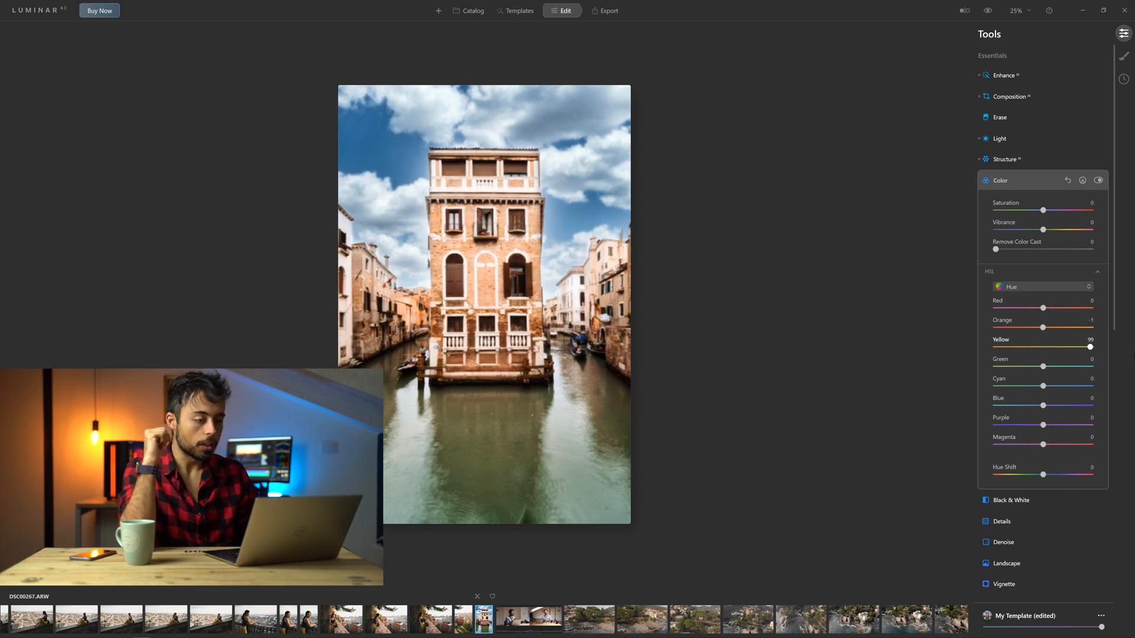